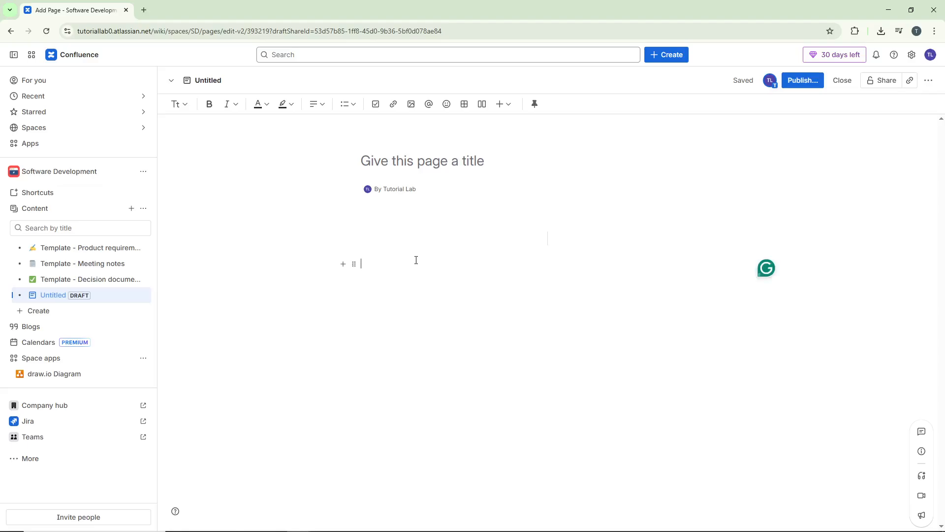
# Insert a draw.io Board into the page and place an ellipse on its canvas.
pyautogui.write('/draw')
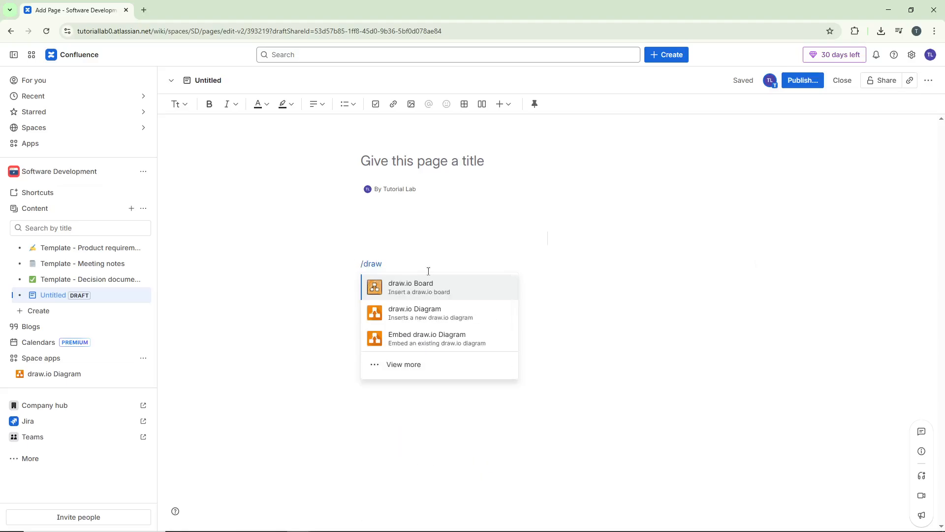
pyautogui.click(471, 293)
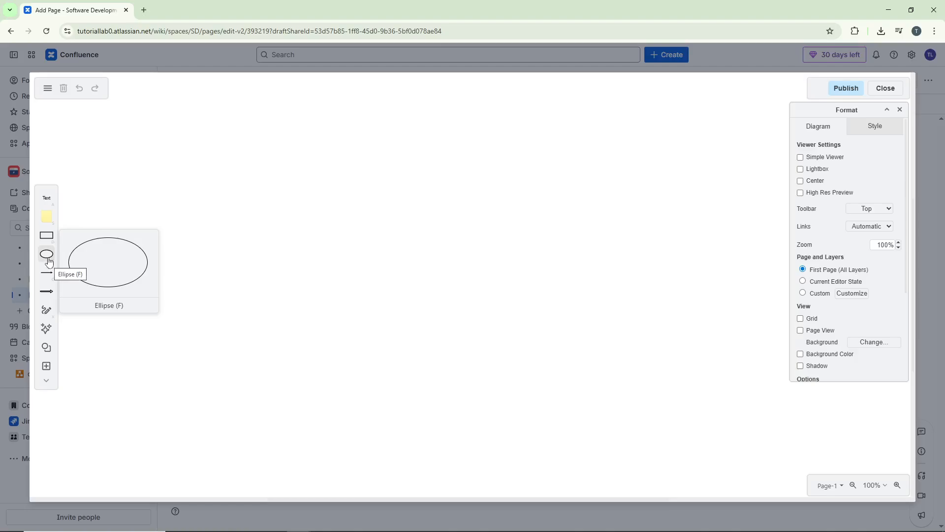
pyautogui.moveTo(85, 252); pyautogui.dragTo(166, 235)
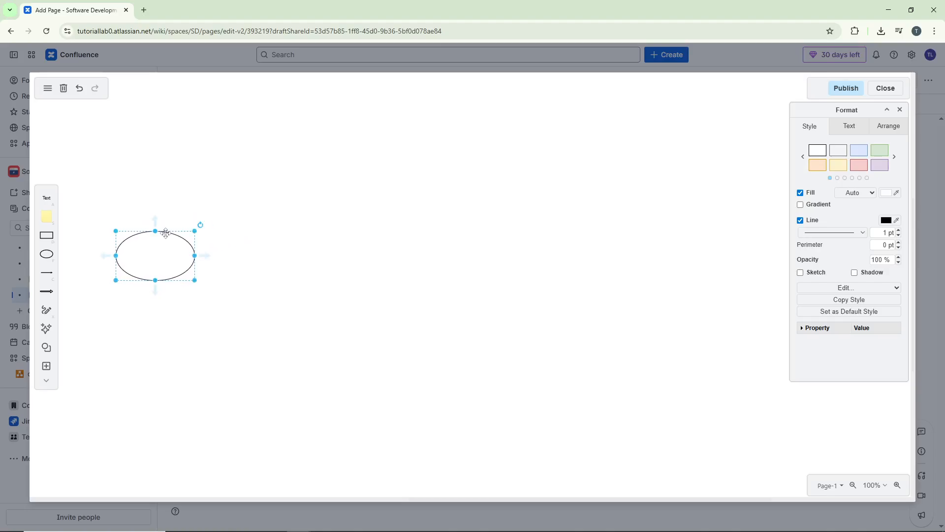
pyautogui.click(276, 232)
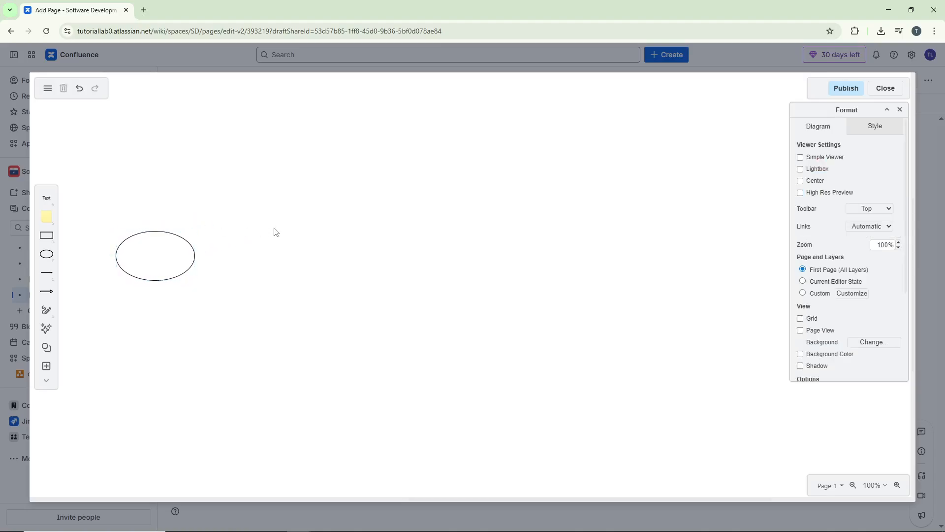
# Add a rounded rectangle to the right of the ellipse.
pyautogui.doubleClick(301, 259)
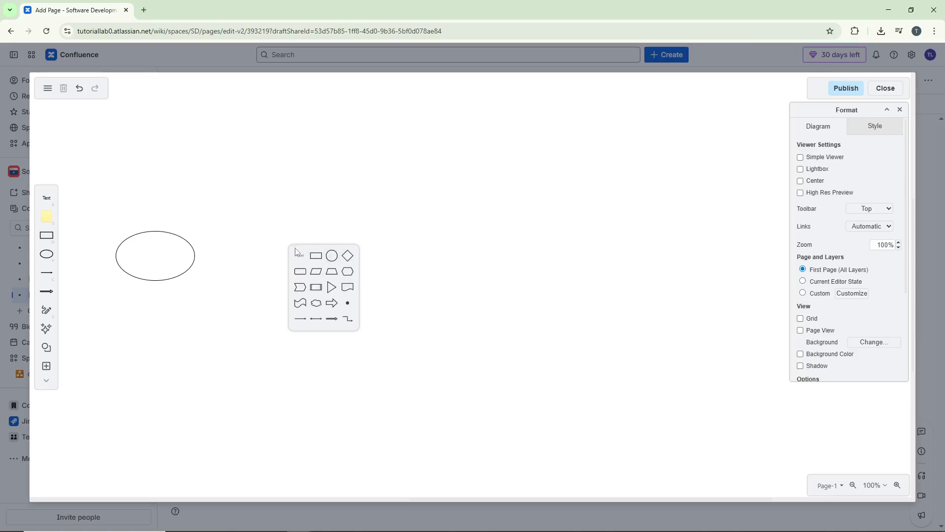
pyautogui.click(302, 278)
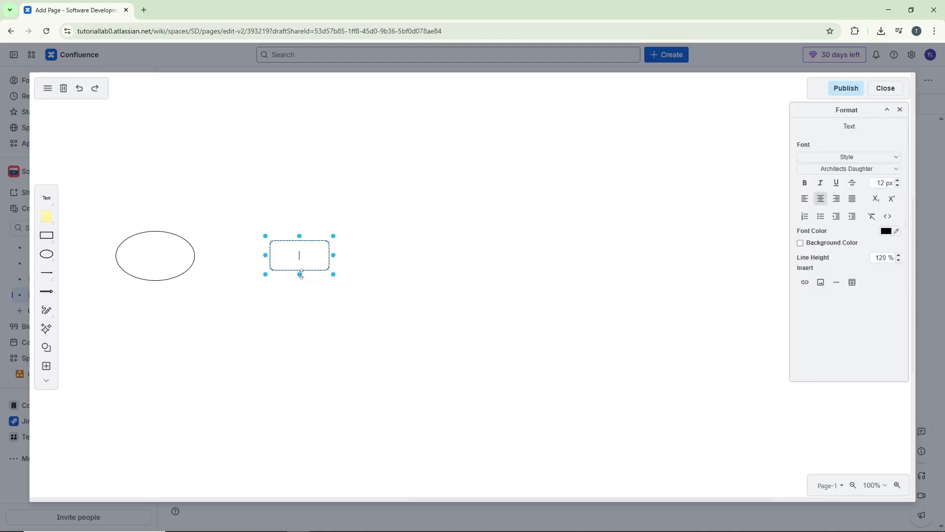
pyautogui.moveTo(322, 259); pyautogui.dragTo(309, 263)
pyautogui.click(387, 270)
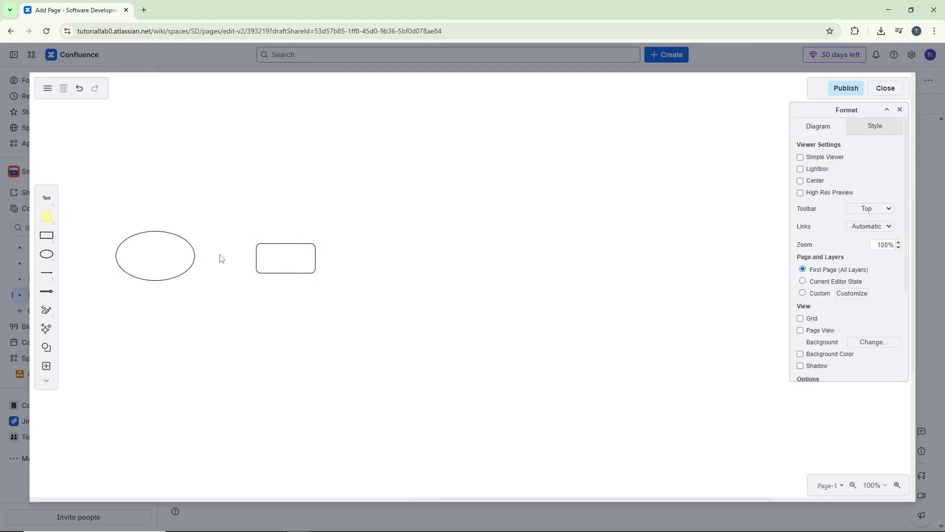
# Open the Shapes panel and move it to the right side of the canvas.
pyautogui.click(47, 370)
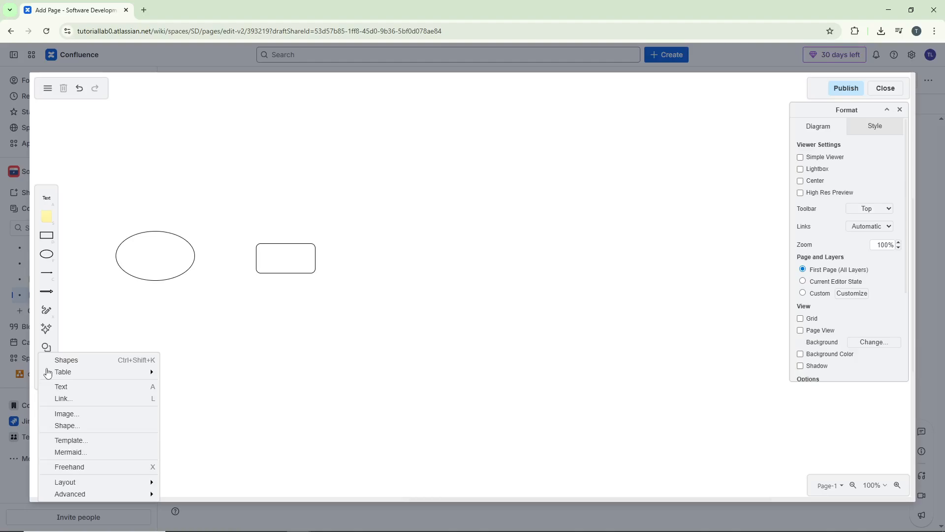
pyautogui.click(99, 361)
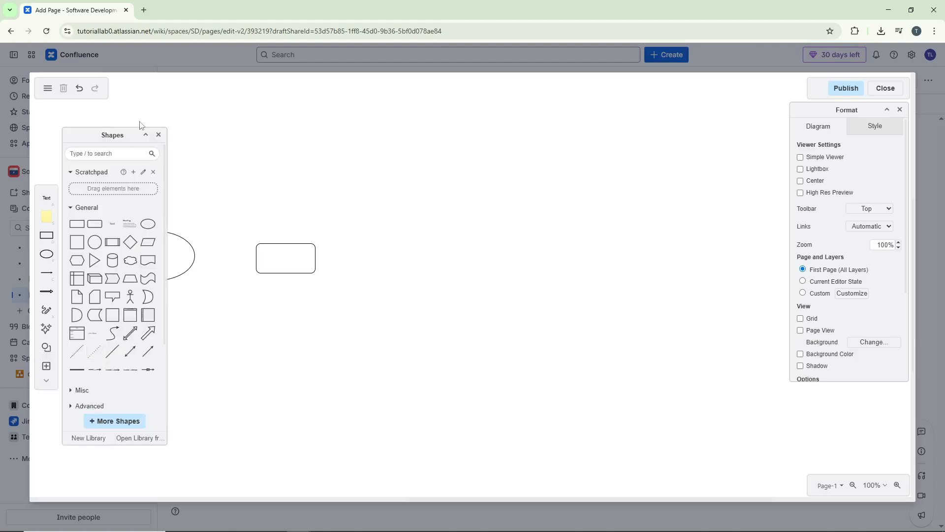
pyautogui.moveTo(166, 131); pyautogui.dragTo(751, 190)
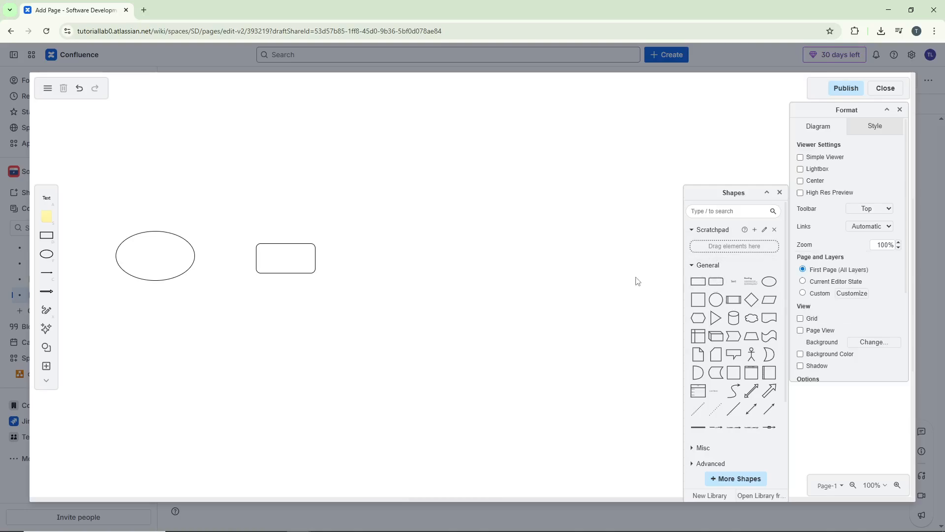
# From the Shapes panel, add a second rounded rectangle and then a circle in a row after the first rectangle.
pyautogui.moveTo(716, 285)
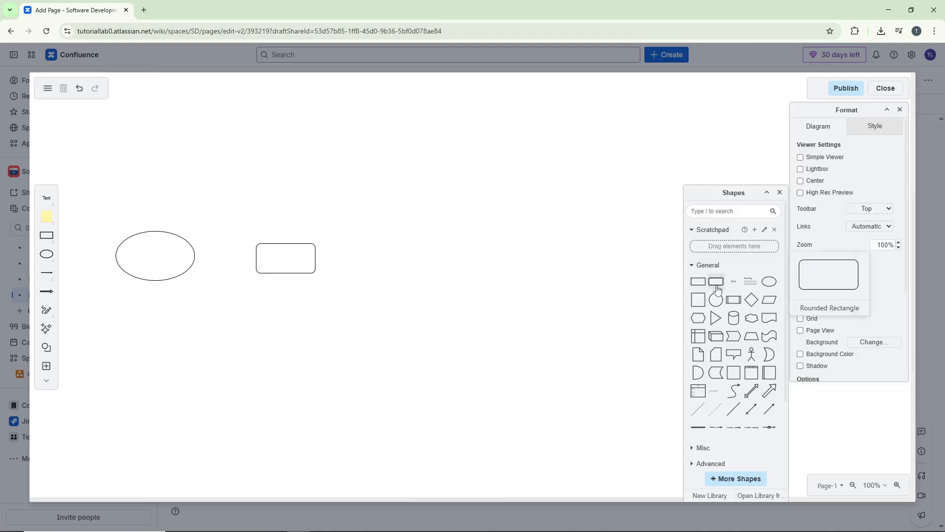
pyautogui.click(717, 289)
pyautogui.moveTo(480, 288); pyautogui.dragTo(414, 261)
pyautogui.click(541, 266)
pyautogui.click(553, 246)
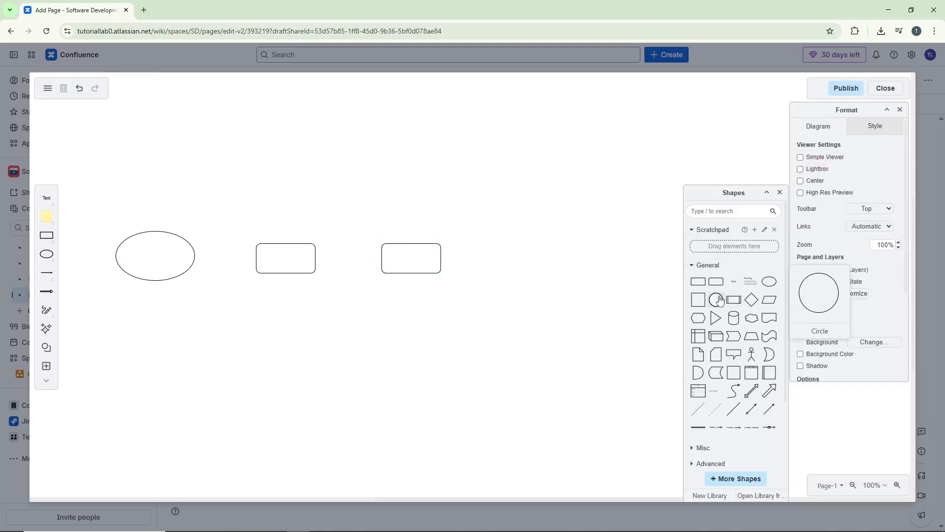
pyautogui.moveTo(678, 289); pyautogui.dragTo(521, 242)
pyautogui.click(524, 302)
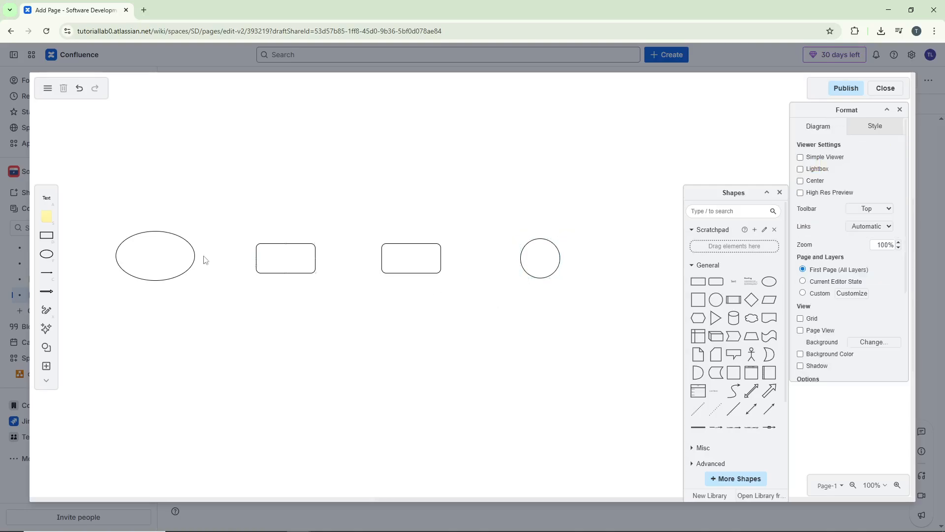
# Label the ellipse START and the first rectangle ACTIVITY 1.
pyautogui.doubleClick(169, 258)
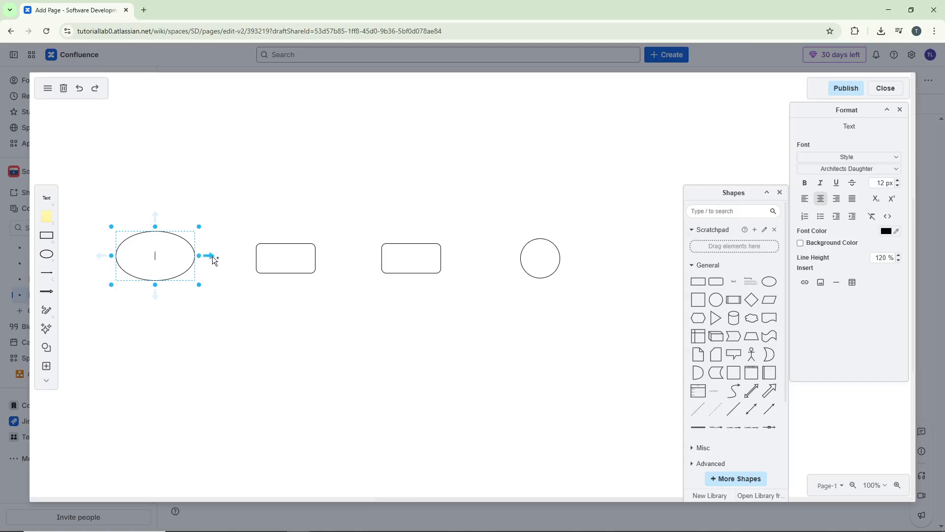
pyautogui.write('START')
pyautogui.doubleClick(291, 260)
pyautogui.write('AC')
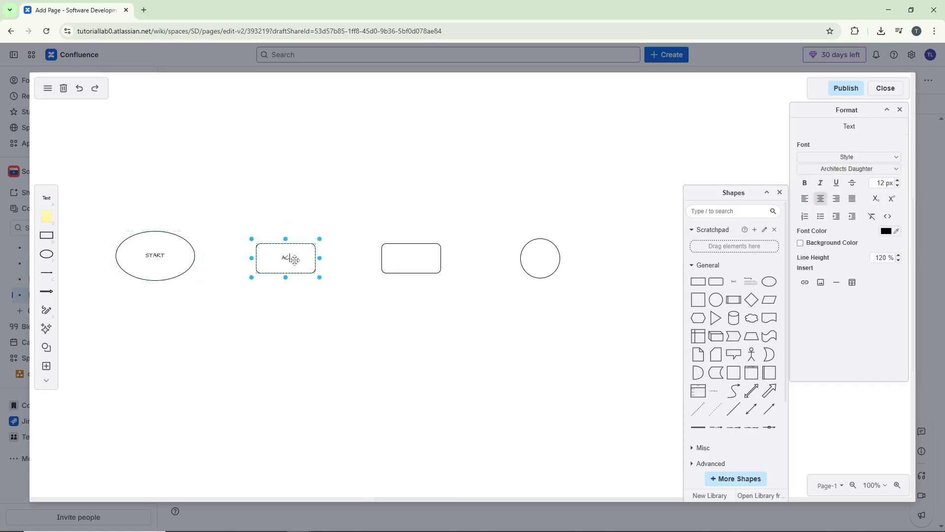
pyautogui.write('TVITY 1')
# Label the second rectangle ACTIVITY 2 and the circle END.
pyautogui.doubleClick(431, 257)
pyautogui.write('ACTVITY')
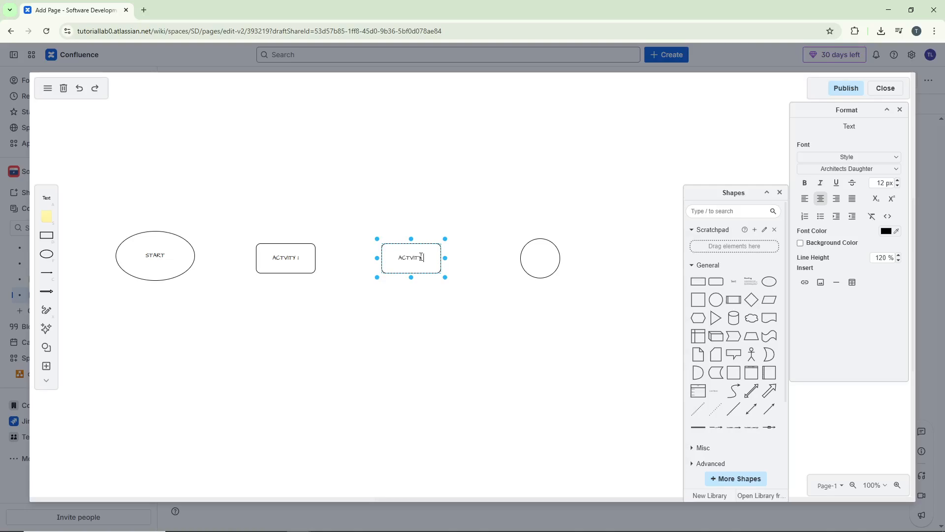
pyautogui.write(' 2')
pyautogui.doubleClick(539, 255)
pyautogui.write('E')
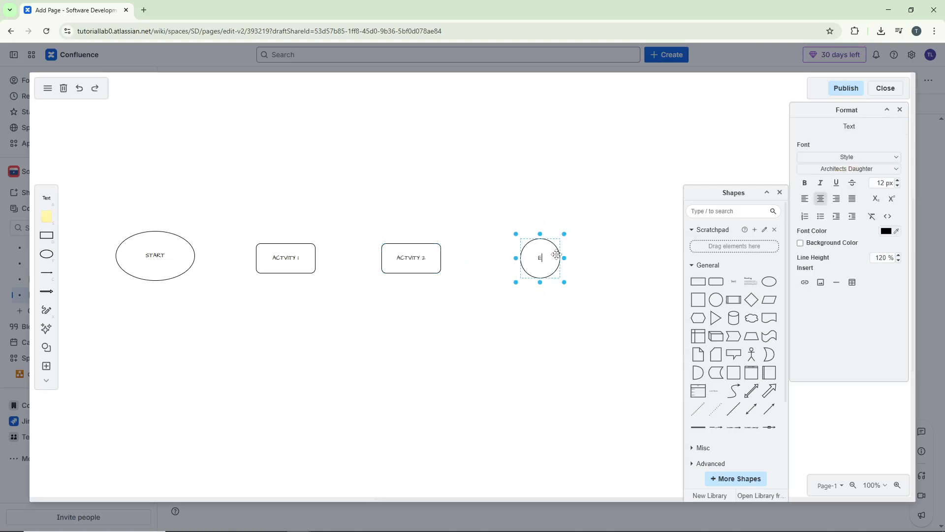
pyautogui.write('ND')
pyautogui.click(616, 349)
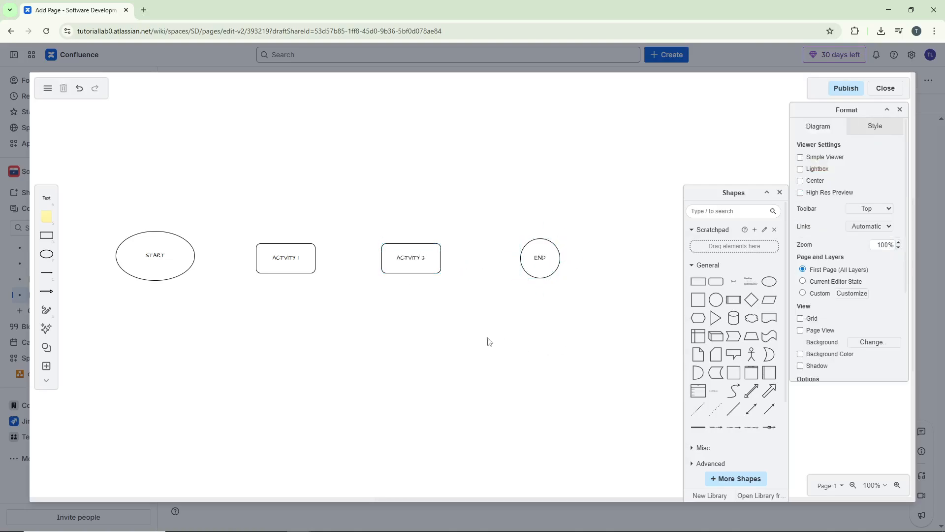
# Connect the START ellipse to ACTIVITY 1 with an arrow.
pyautogui.click(139, 268)
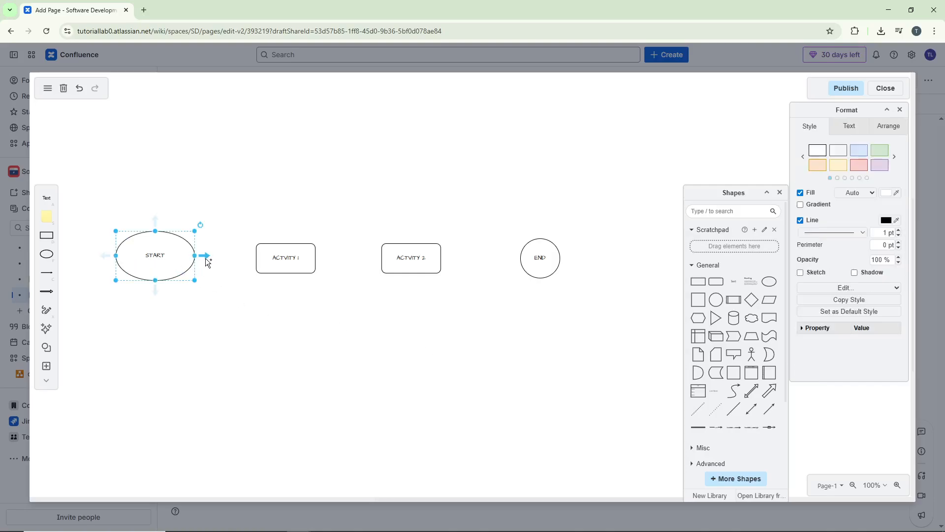
pyautogui.moveTo(208, 262)
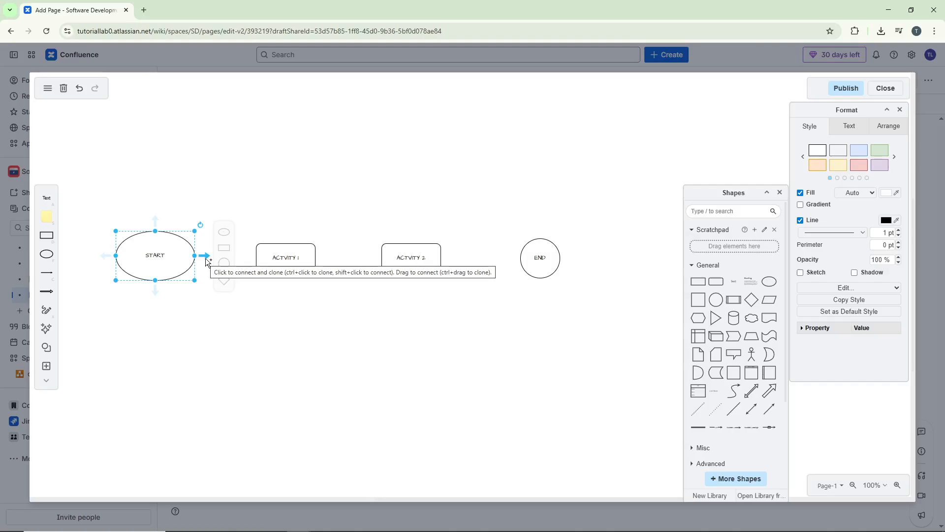
pyautogui.moveTo(206, 257); pyautogui.dragTo(262, 257)
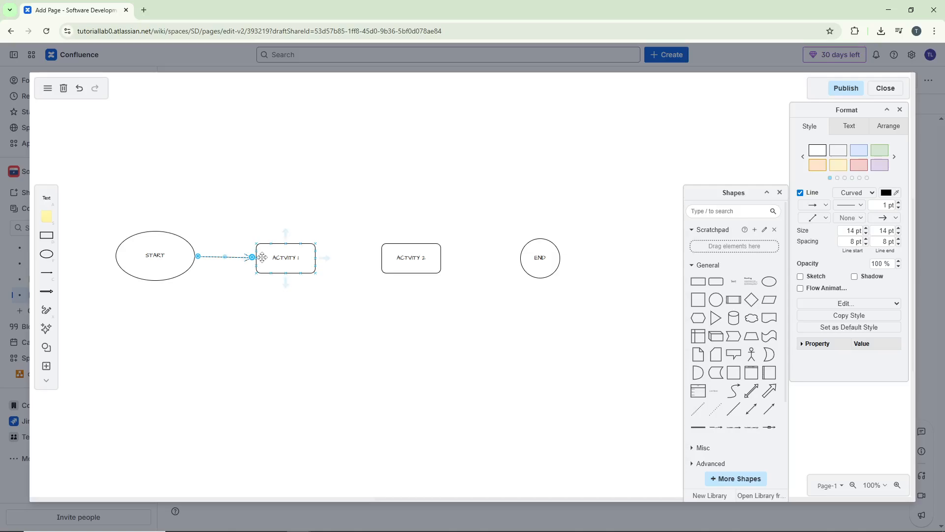
pyautogui.click(300, 264)
# Connect ACTIVITY 1 to ACTIVITY 2 and ACTIVITY 2 to END with arrows.
pyautogui.moveTo(331, 262); pyautogui.dragTo(535, 252)
pyautogui.click(436, 255)
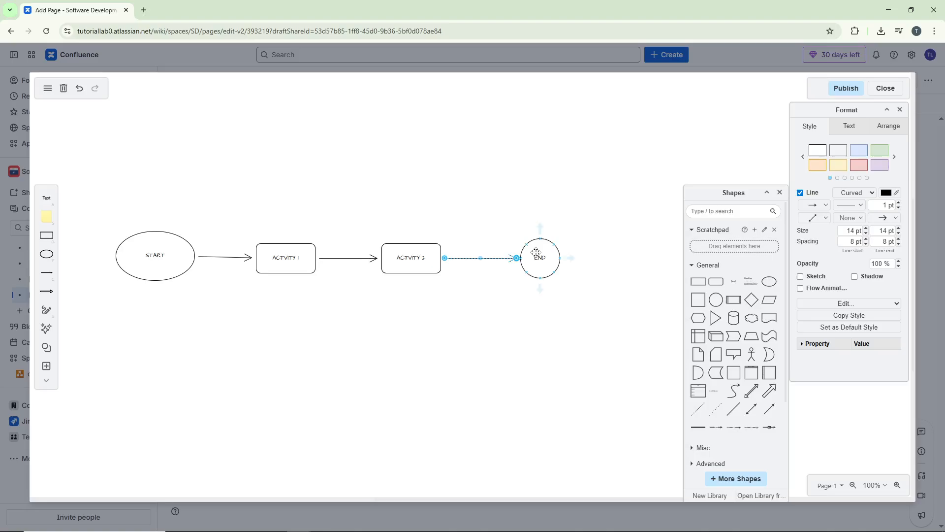
pyautogui.click(503, 348)
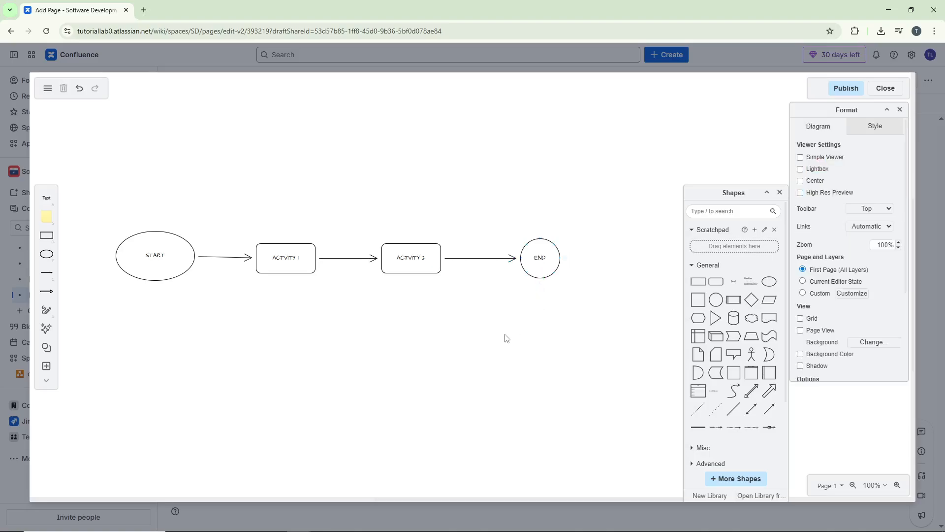